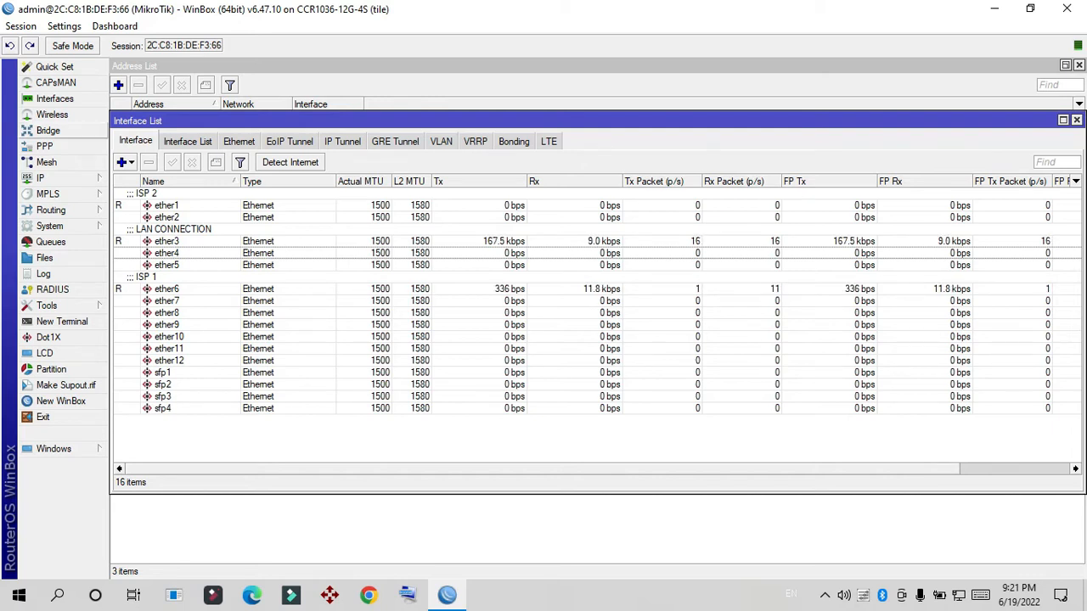
Start a new VLAN interface and name it with the first customer's name followed by _100.
{"action": "left_click", "coordinate": [51, 115]}
{"action": "left_click", "coordinate": [54, 98]}
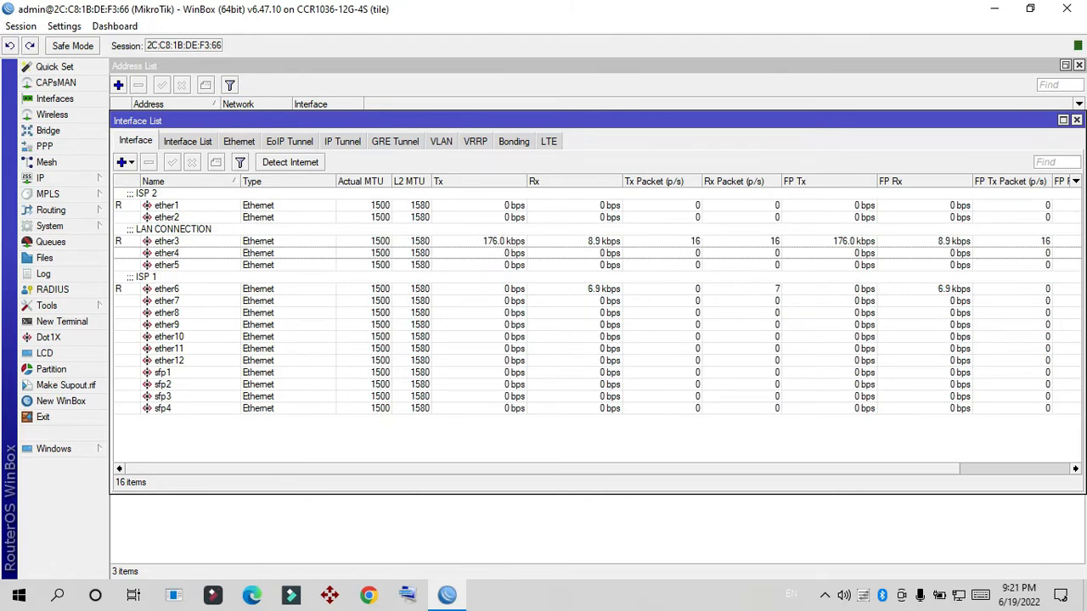
{"action": "left_click", "coordinate": [121, 162]}
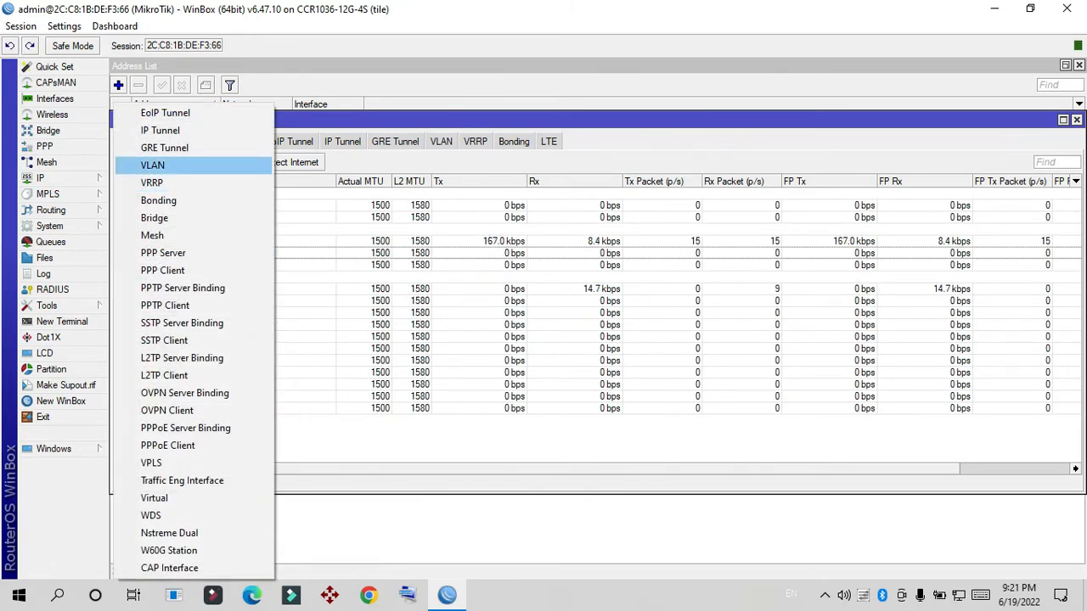
{"action": "left_click", "coordinate": [152, 165]}
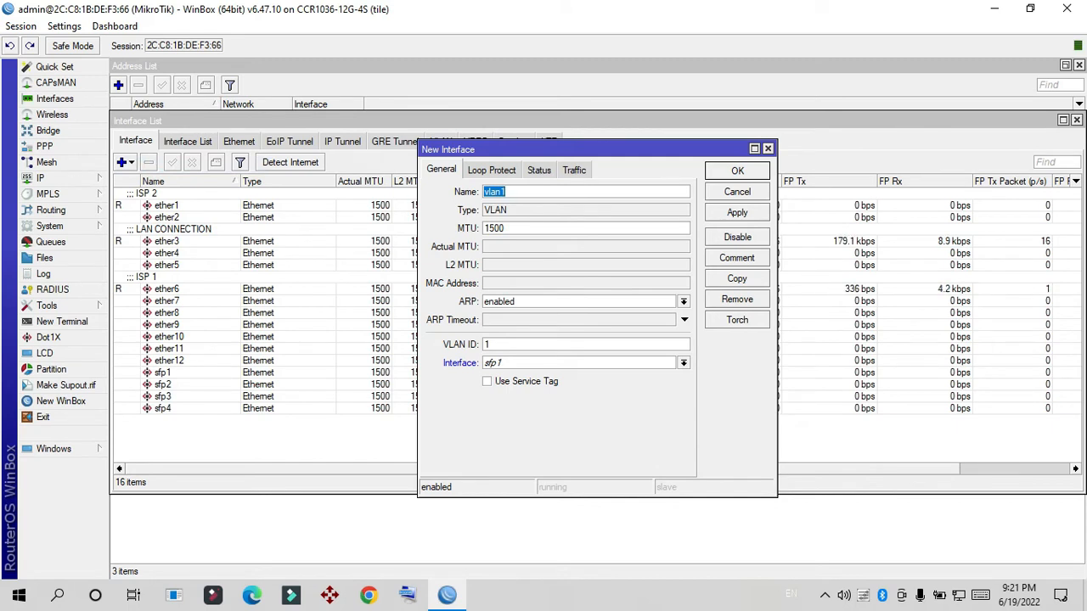
{"action": "type", "text": "Momin_IT"}
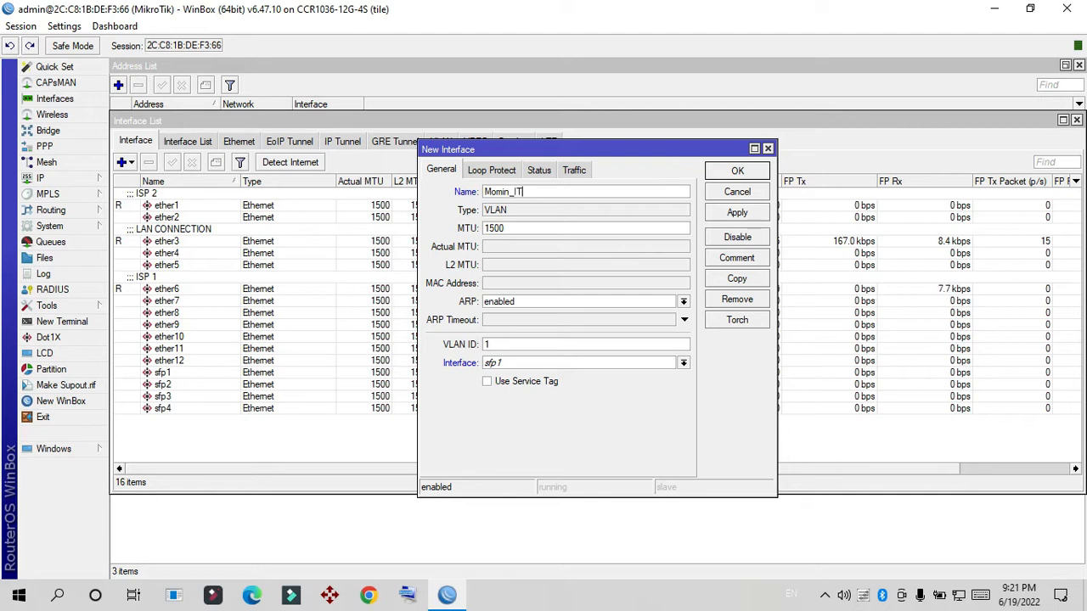
{"action": "type", "text": "_100"}
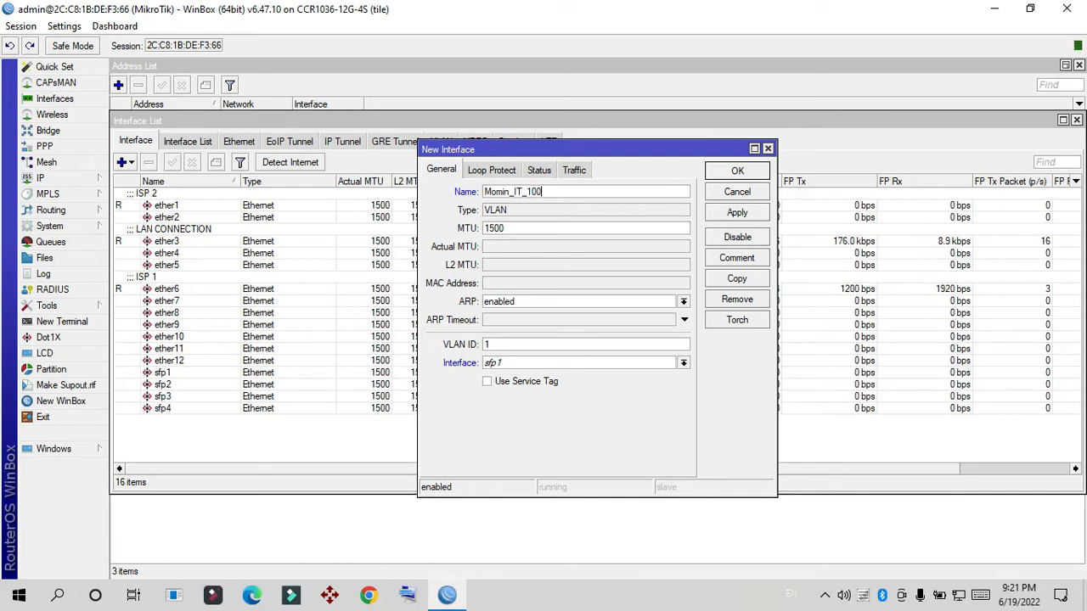
{"action": "left_click_drag", "start_coordinate": [543, 192], "coordinate": [483, 192]}
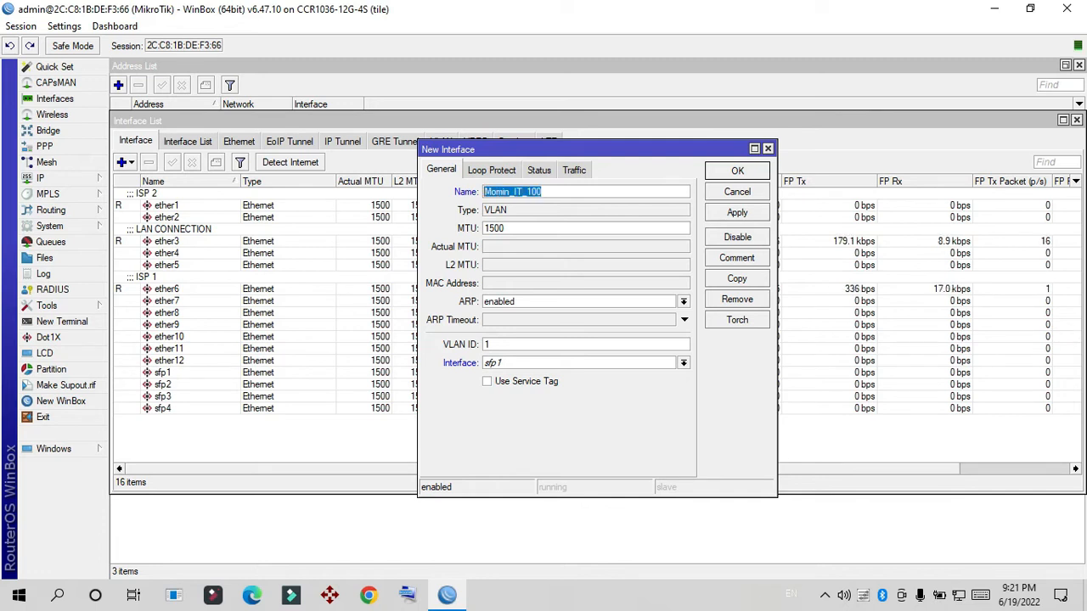
Set the new VLAN's ID to 100, attach it to ether3 and save the interface.
{"action": "left_click", "coordinate": [492, 345]}
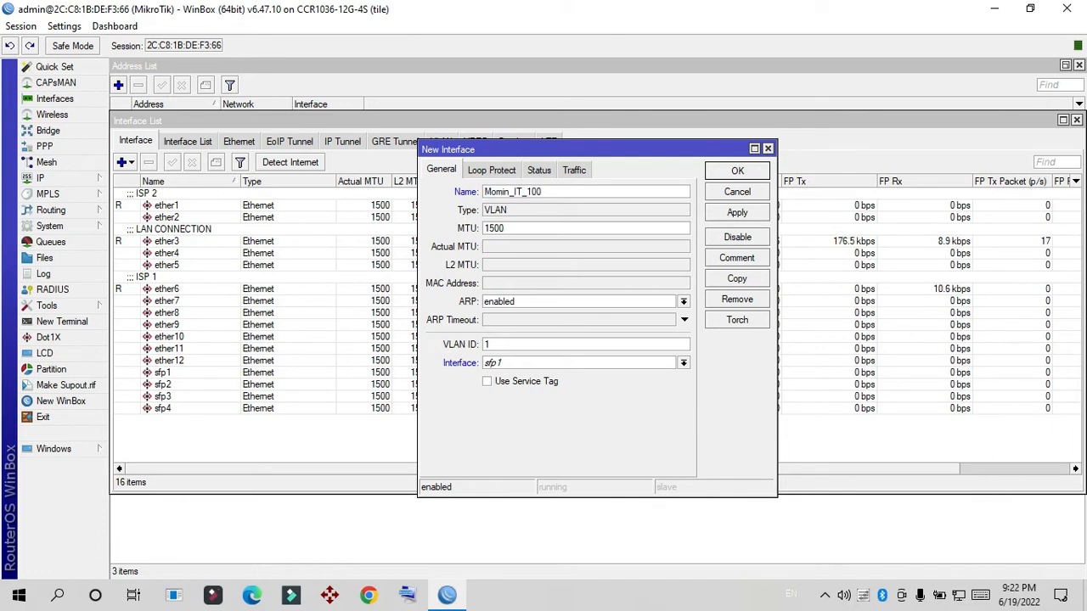
{"action": "type", "text": "00"}
{"action": "left_click", "coordinate": [684, 362]}
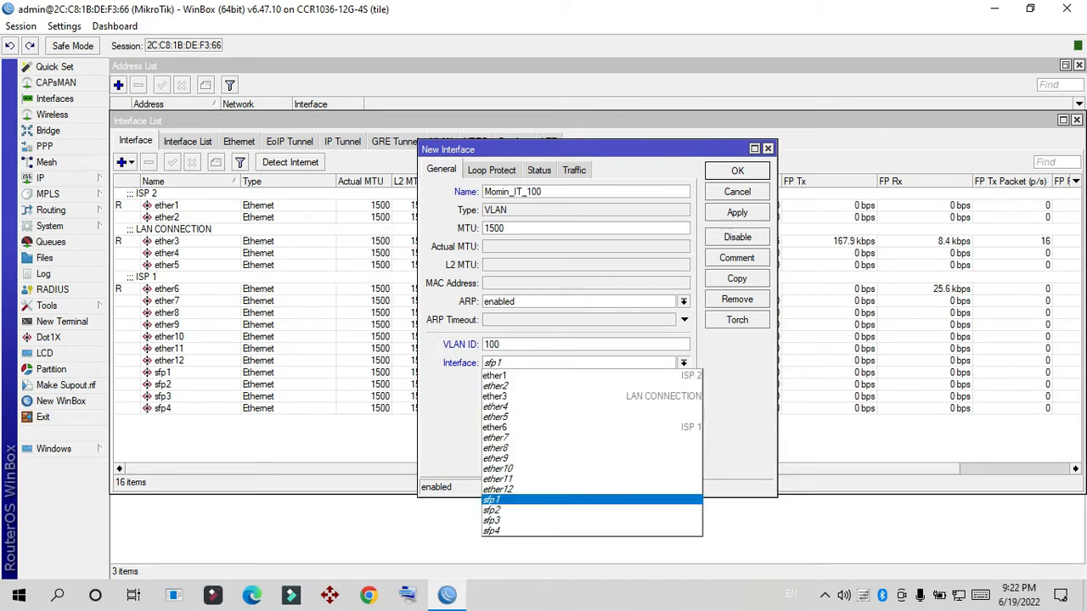
{"action": "key", "text": "Return"}
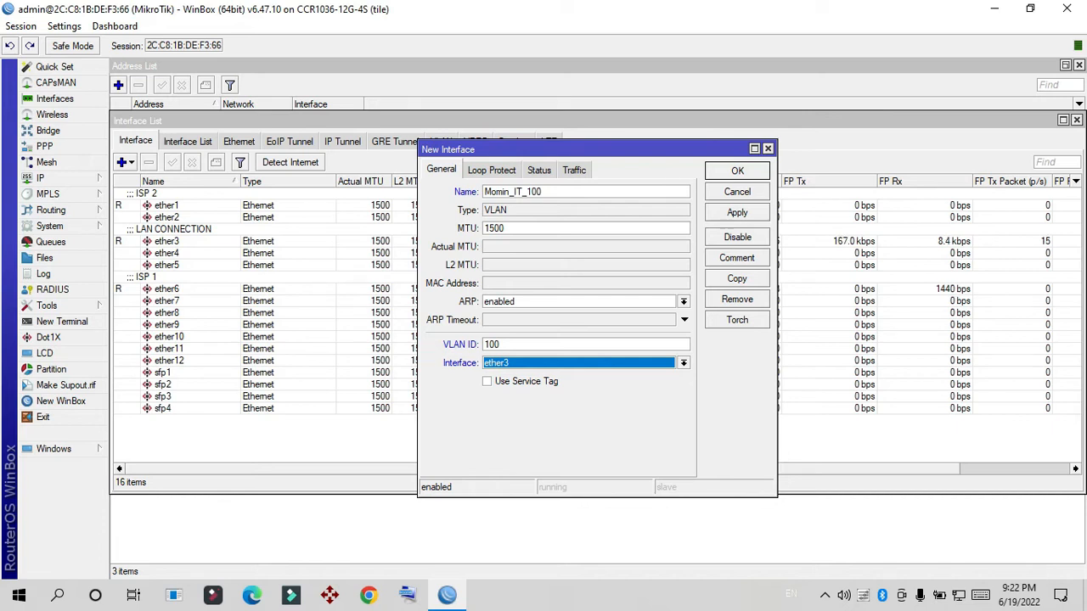
{"action": "left_click", "coordinate": [737, 212]}
{"action": "left_click", "coordinate": [737, 171]}
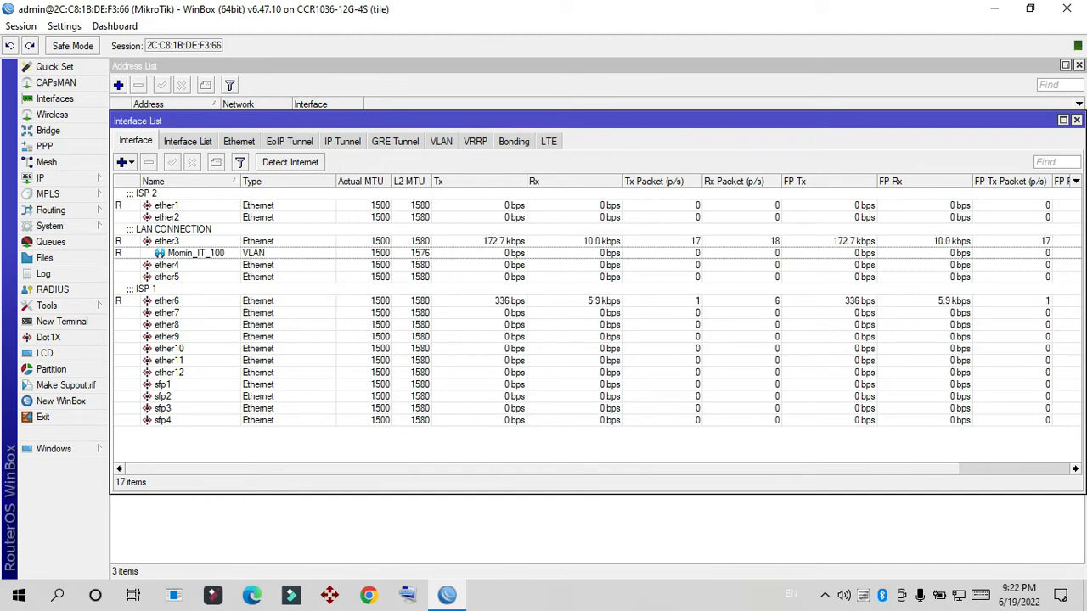
Start a second VLAN interface and name it with the second customer's name followed by _C_101.
{"action": "left_click", "coordinate": [125, 162]}
{"action": "left_click", "coordinate": [145, 170]}
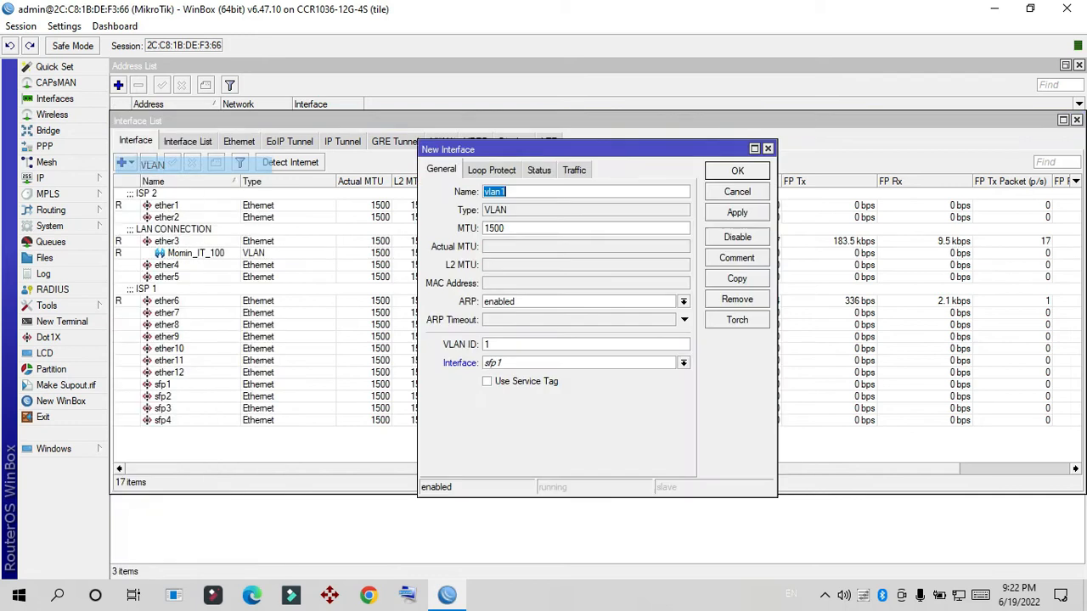
{"action": "type", "text": "M"}
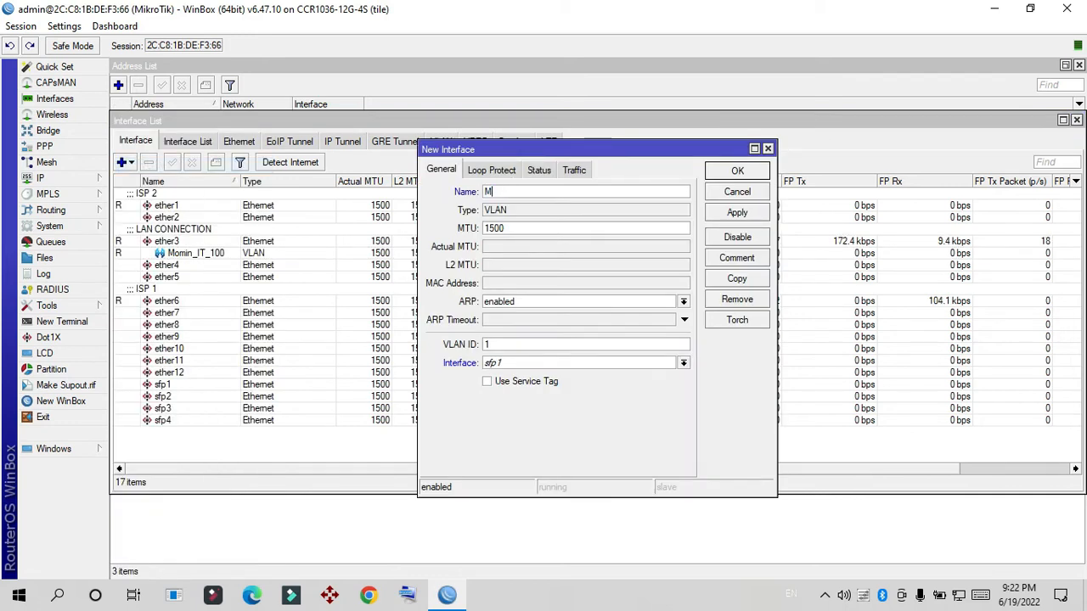
{"action": "type", "text": "ehedi"}
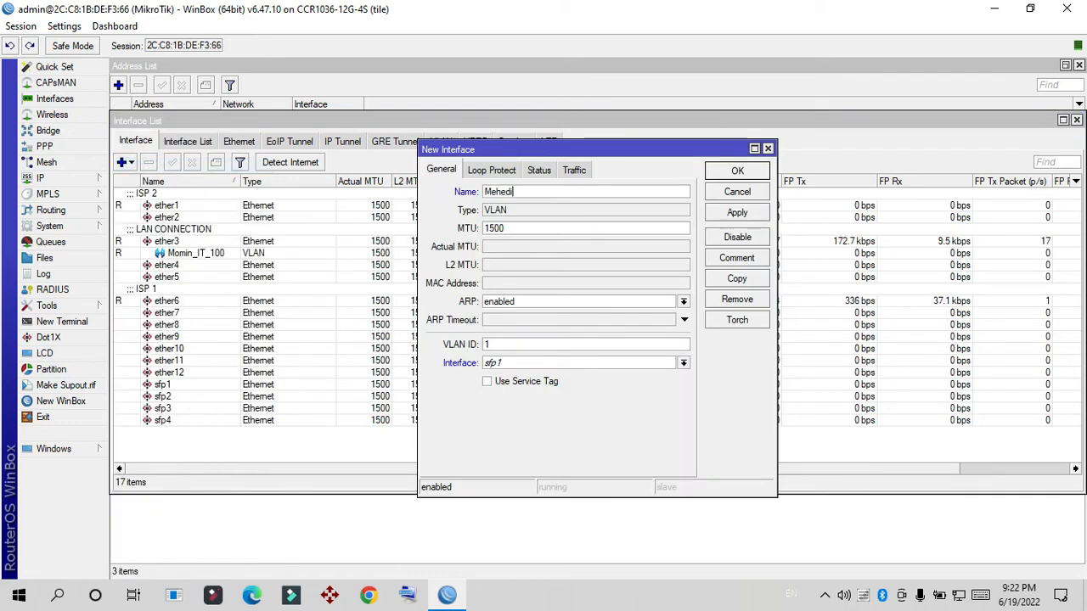
{"action": "type", "text": "_Ce"}
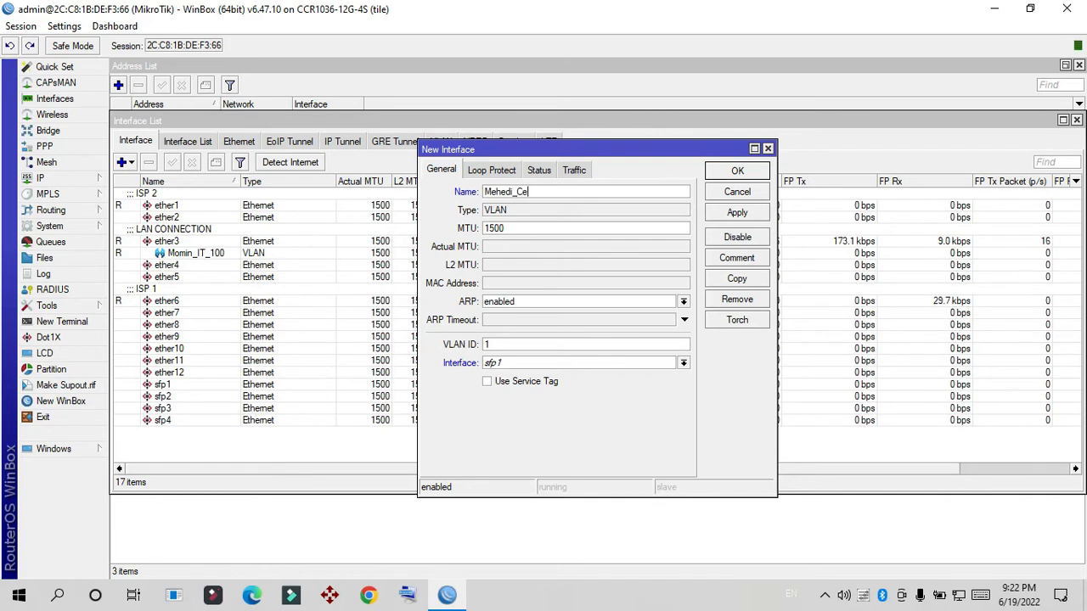
{"action": "key", "text": "BackSpace"}
{"action": "type", "text": "_101"}
Set the second VLAN's ID to 101, attach it to ether3 and save the interface.
{"action": "left_click", "coordinate": [499, 344]}
{"action": "type", "text": "01"}
{"action": "left_click", "coordinate": [683, 363]}
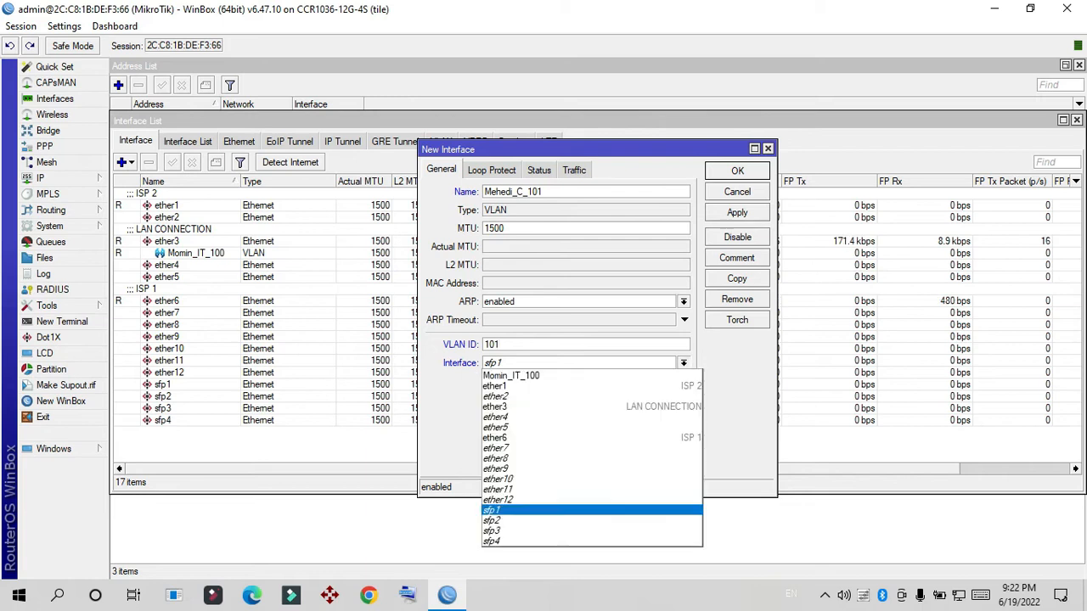
{"action": "left_click", "coordinate": [585, 406]}
{"action": "left_click", "coordinate": [737, 212]}
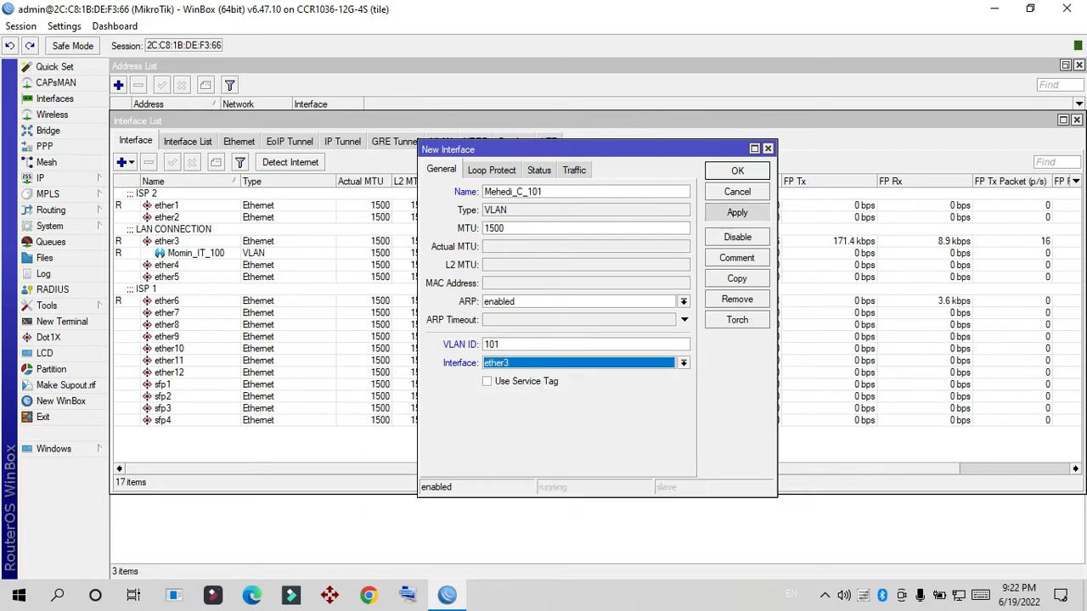
{"action": "left_click", "coordinate": [737, 171]}
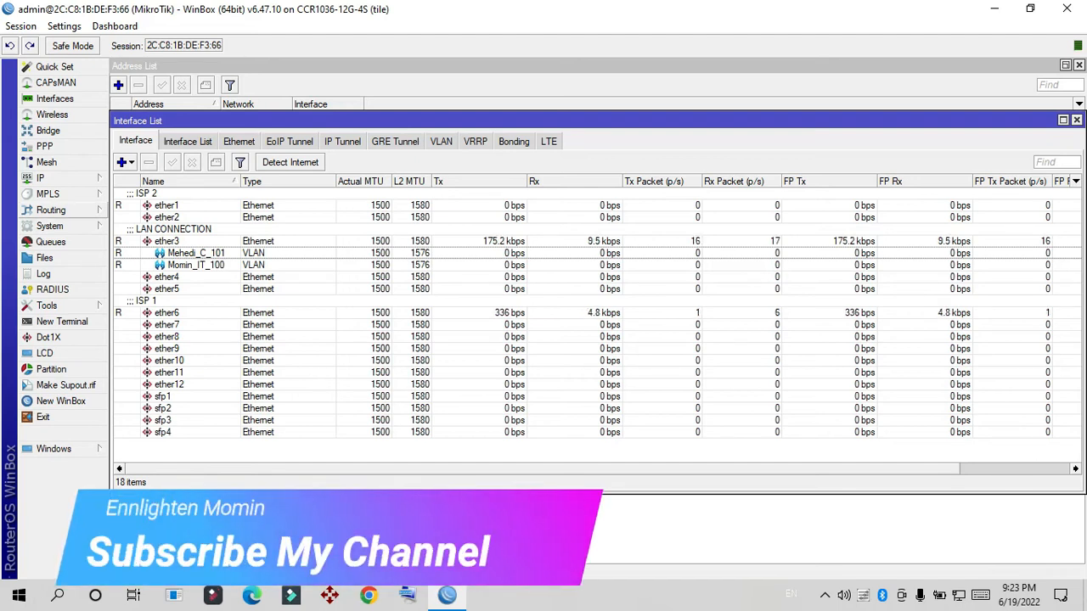
Add the IP address 192.168.100.1/24 to the router's address list.
{"action": "left_click", "coordinate": [41, 179]}
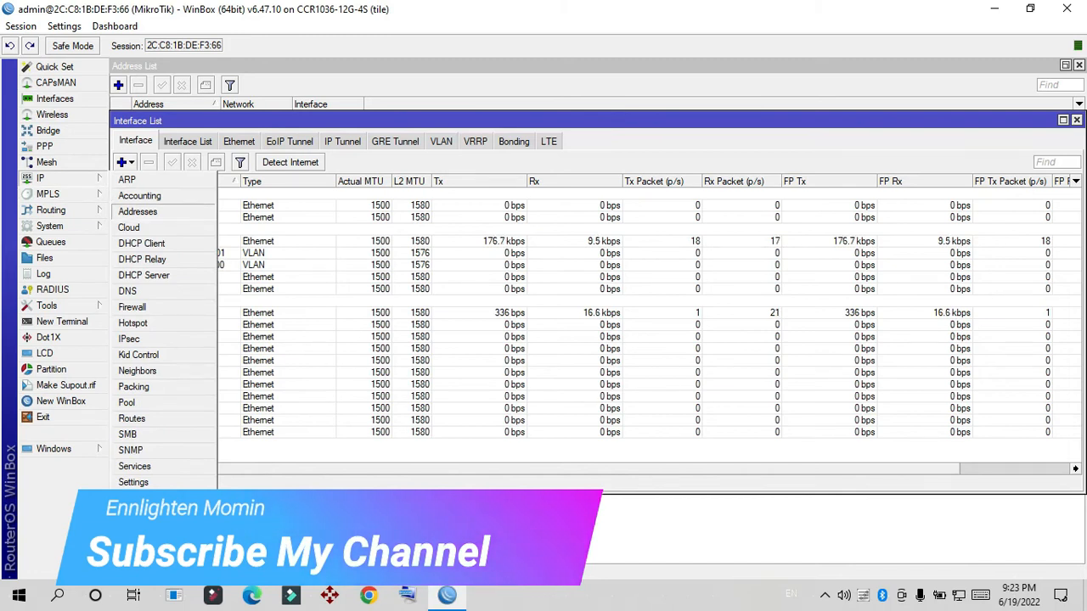
{"action": "left_click", "coordinate": [137, 211]}
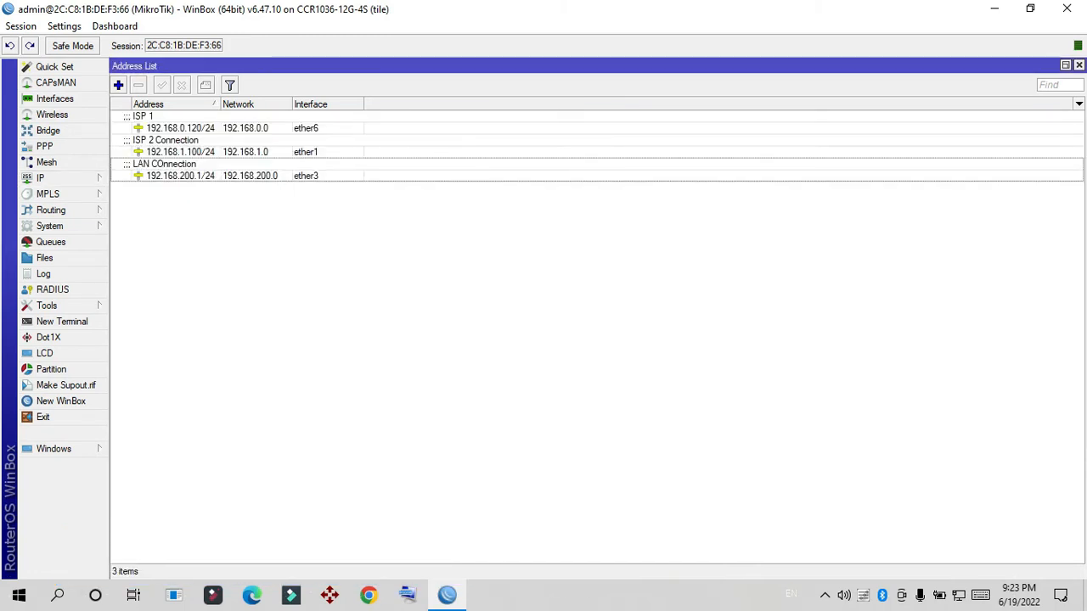
{"action": "left_click", "coordinate": [118, 85]}
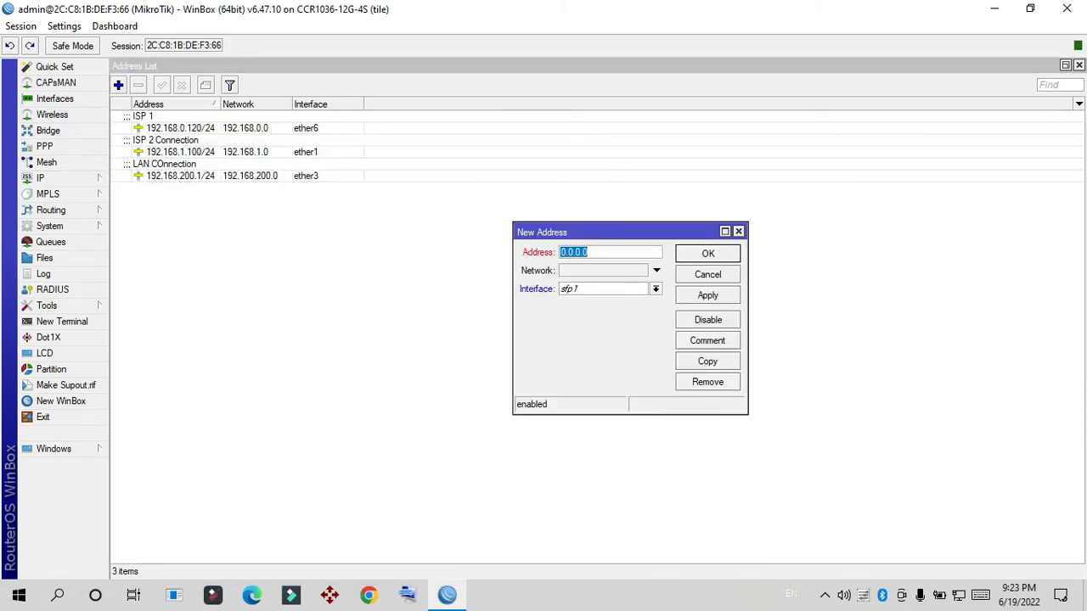
{"action": "type", "text": "12"}
{"action": "key", "text": "BackSpace"}
{"action": "key", "text": "BackSpace"}
{"action": "type", "text": "192.168"}
{"action": "type", "text": "00."}
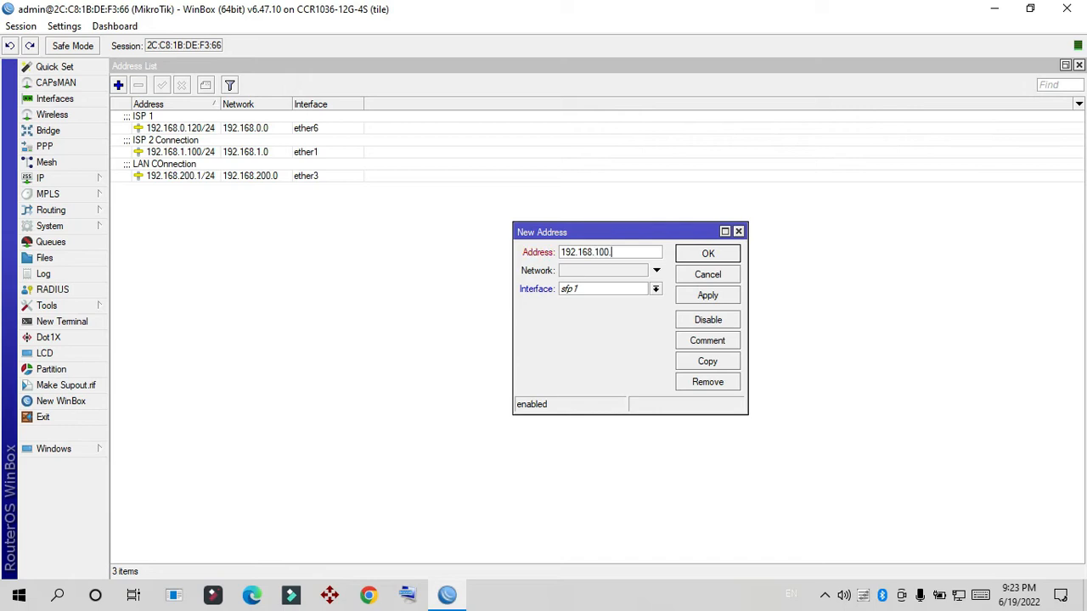
{"action": "type", "text": "1/24"}
{"action": "left_click", "coordinate": [707, 295]}
Assign the 192.168.100.1/24 address to the VLAN interface ending in _100 and save it.
{"action": "left_click", "coordinate": [656, 289]}
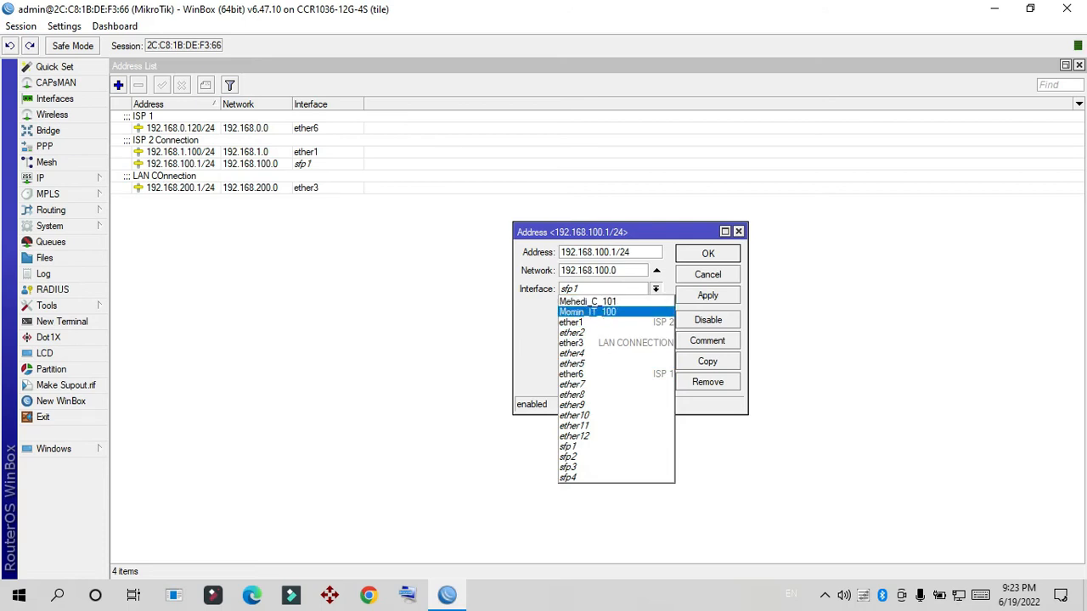
{"action": "left_click", "coordinate": [587, 312]}
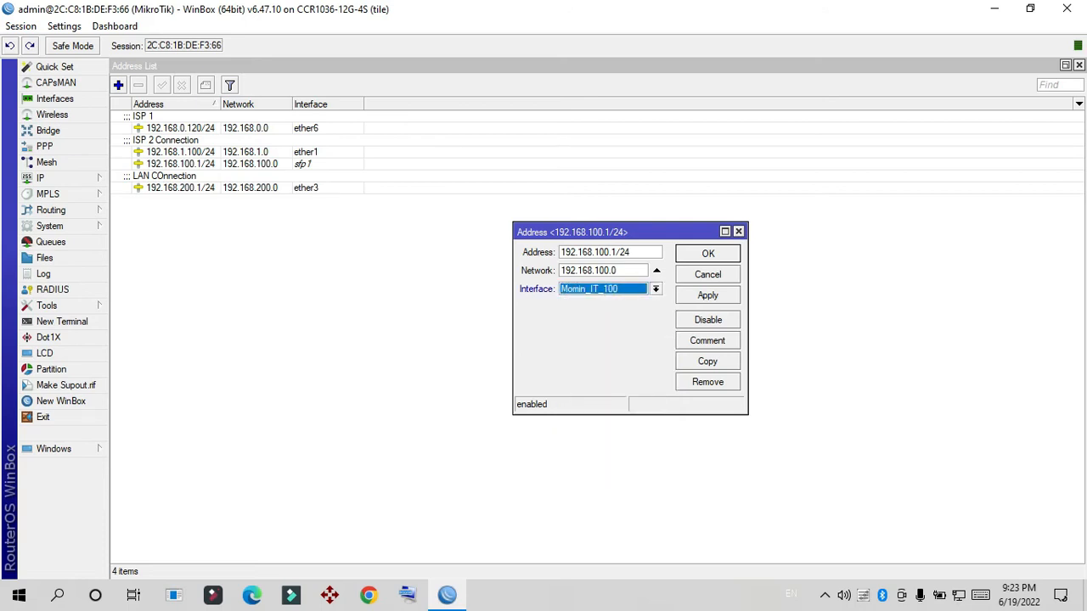
{"action": "left_click", "coordinate": [707, 296]}
{"action": "left_click", "coordinate": [707, 254]}
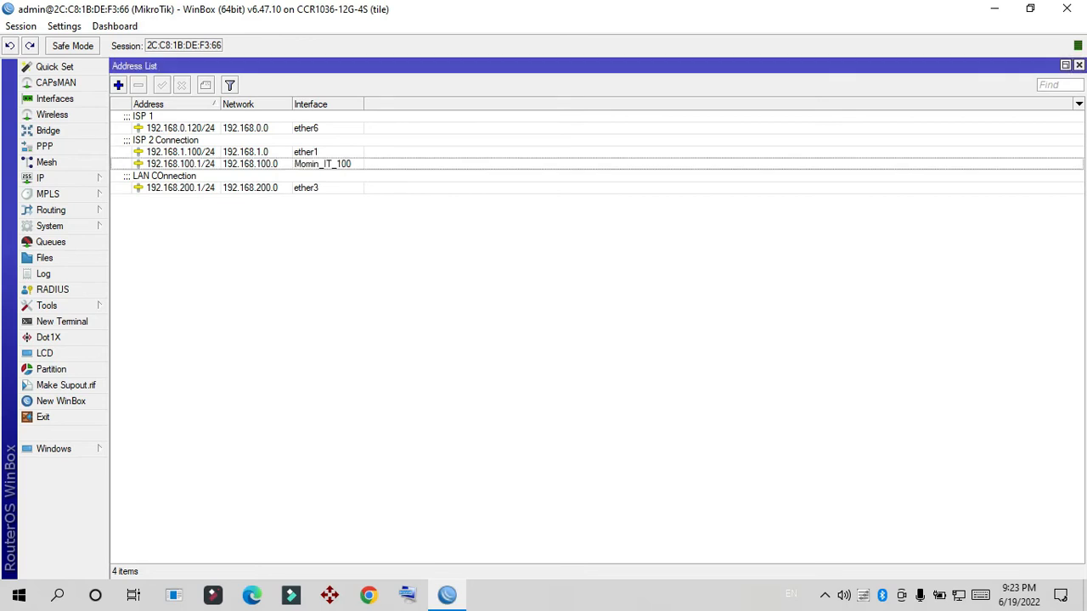
Start another IP address entry and set its address to 192.168.101.1/24.
{"action": "left_click", "coordinate": [118, 85]}
{"action": "type", "text": "192.18"}
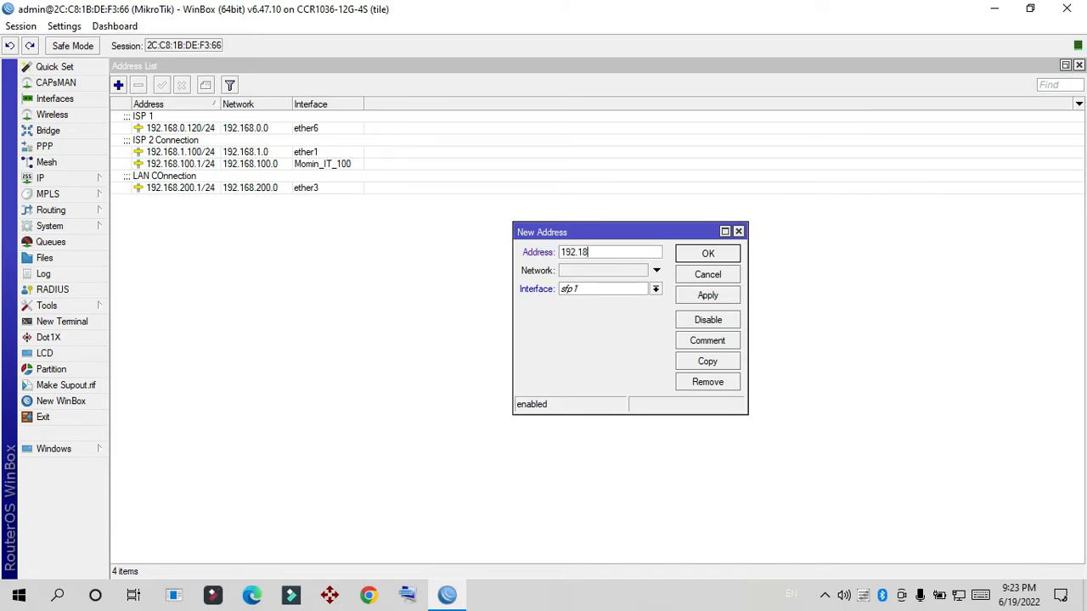
{"action": "key", "text": "BackSpace"}
{"action": "key", "text": "BackSpace"}
{"action": "type", "text": "168.200"}
{"action": "key", "text": "BackSpace"}
{"action": "key", "text": "BackSpace"}
{"action": "key", "text": "BackSpace"}
{"action": "type", "text": "101.1/24"}
Assign the 192.168.101.1/24 address to the VLAN interface ending in _101 and save it.
{"action": "left_click", "coordinate": [656, 289]}
{"action": "left_click", "coordinate": [591, 301]}
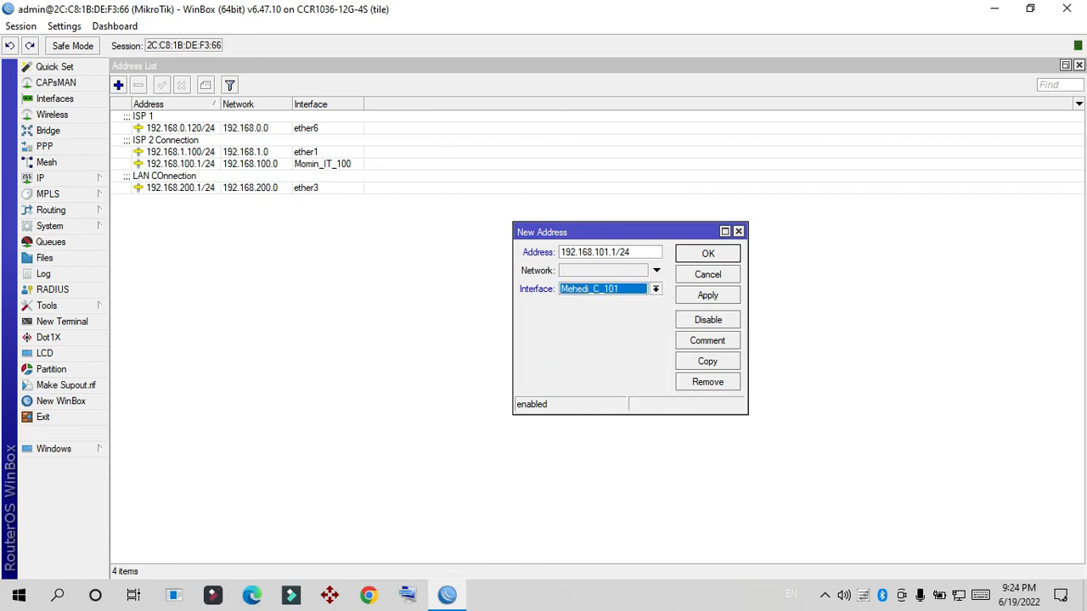
{"action": "left_click", "coordinate": [707, 295]}
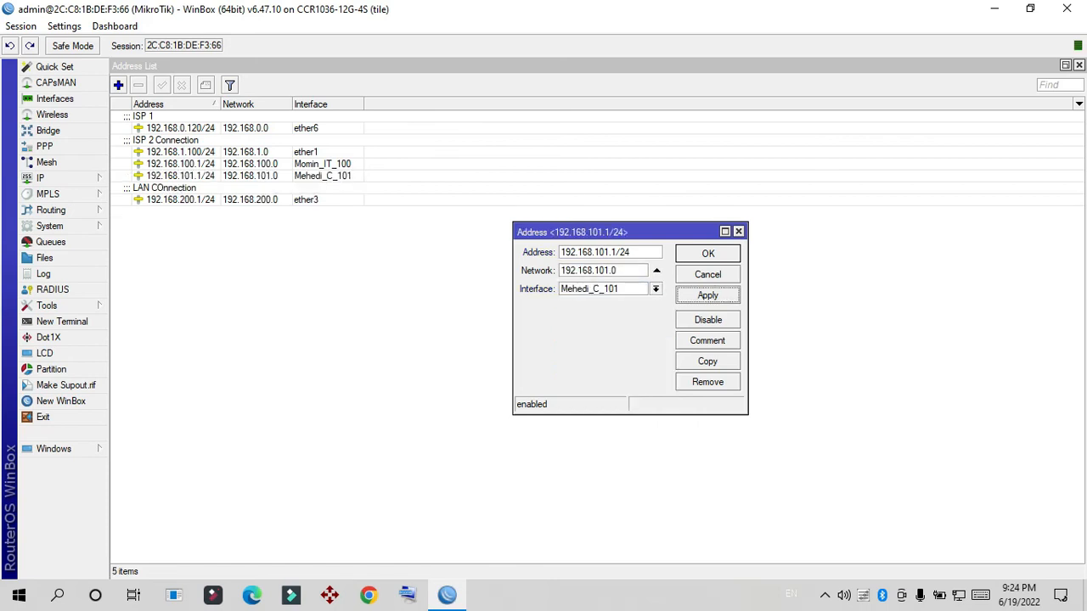
{"action": "left_click", "coordinate": [707, 254]}
Review the VLAN addresses alongside the interface list, and examine the fields of a blank VLAN interface form.
{"action": "left_click", "coordinate": [181, 164]}
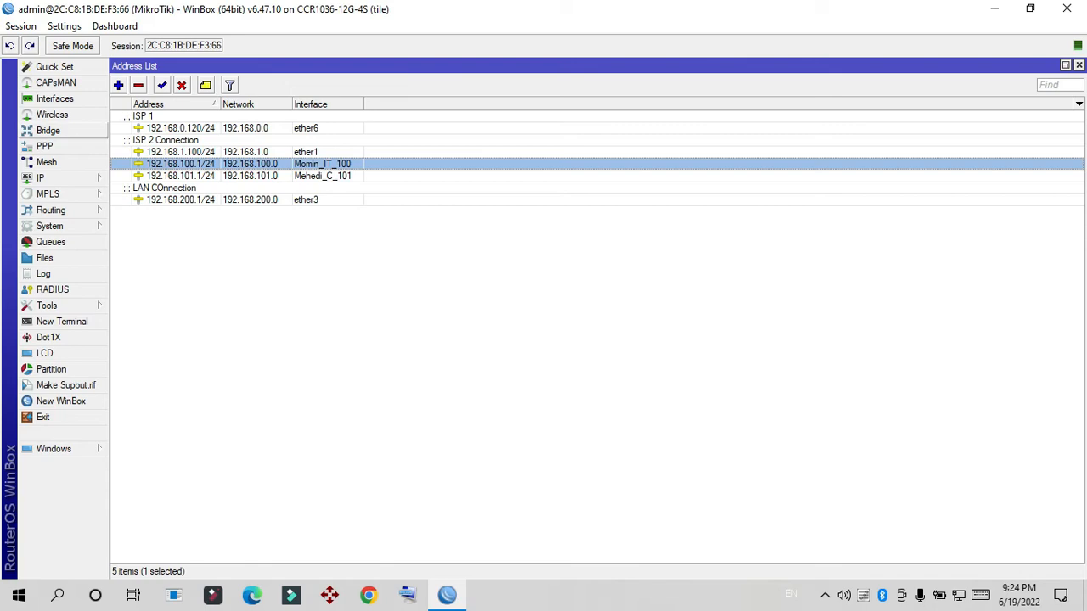
{"action": "left_click", "coordinate": [54, 99]}
{"action": "left_click_drag", "start_coordinate": [340, 120], "coordinate": [361, 223]}
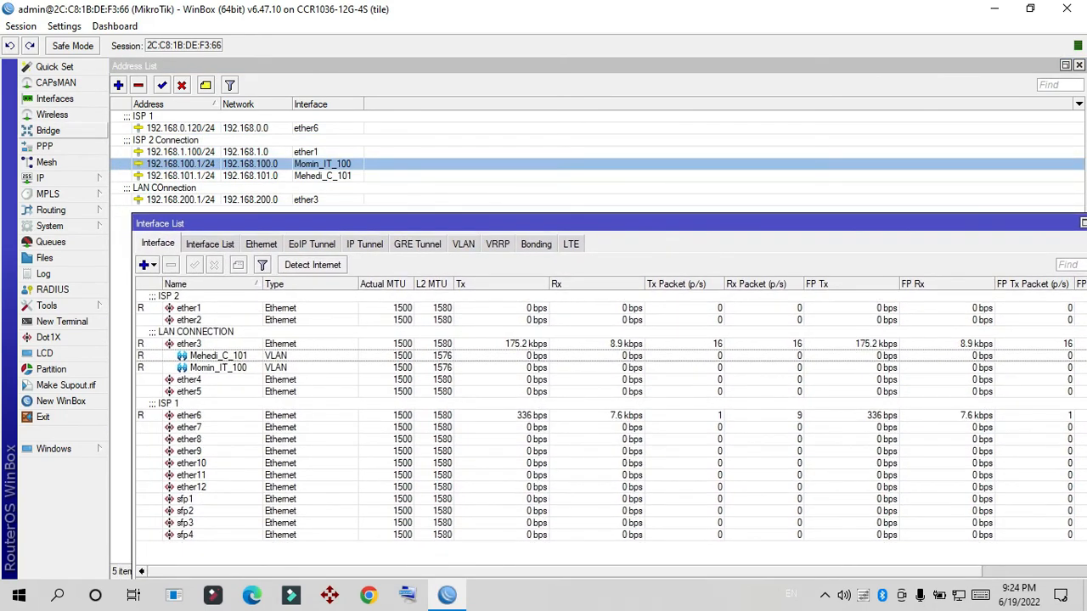
{"action": "left_click", "coordinate": [144, 264]}
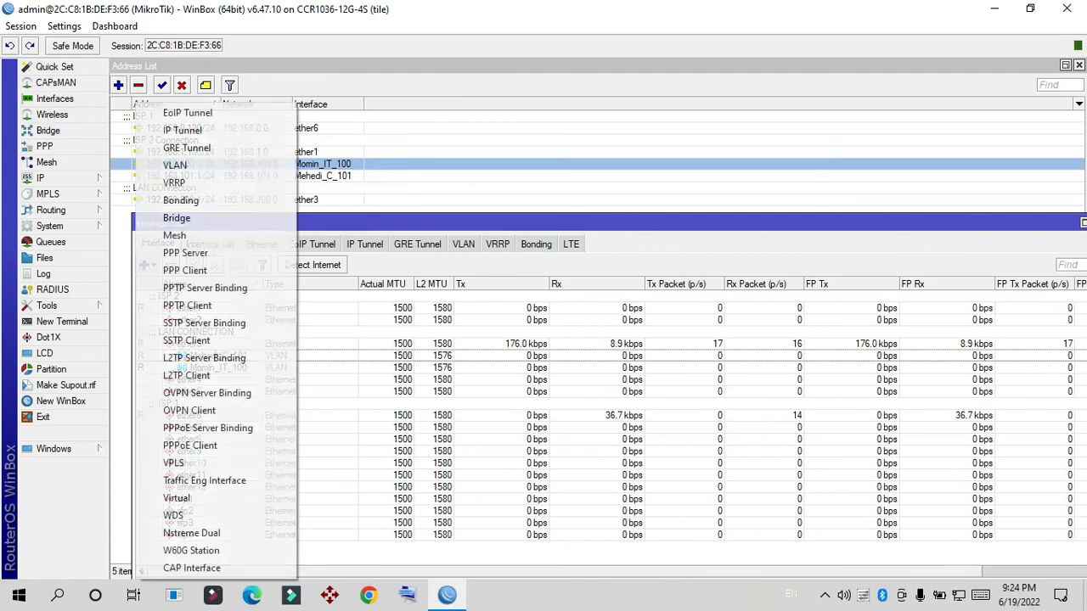
{"action": "left_click", "coordinate": [259, 162]}
{"action": "left_click_drag", "start_coordinate": [544, 150], "coordinate": [696, 173]}
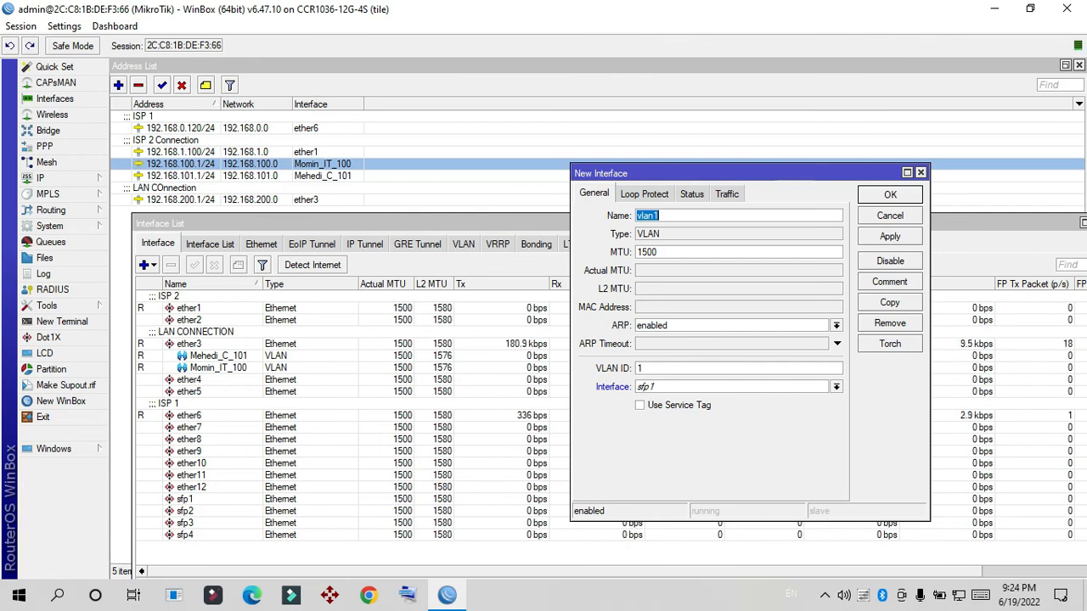
{"action": "left_click", "coordinate": [51, 177]}
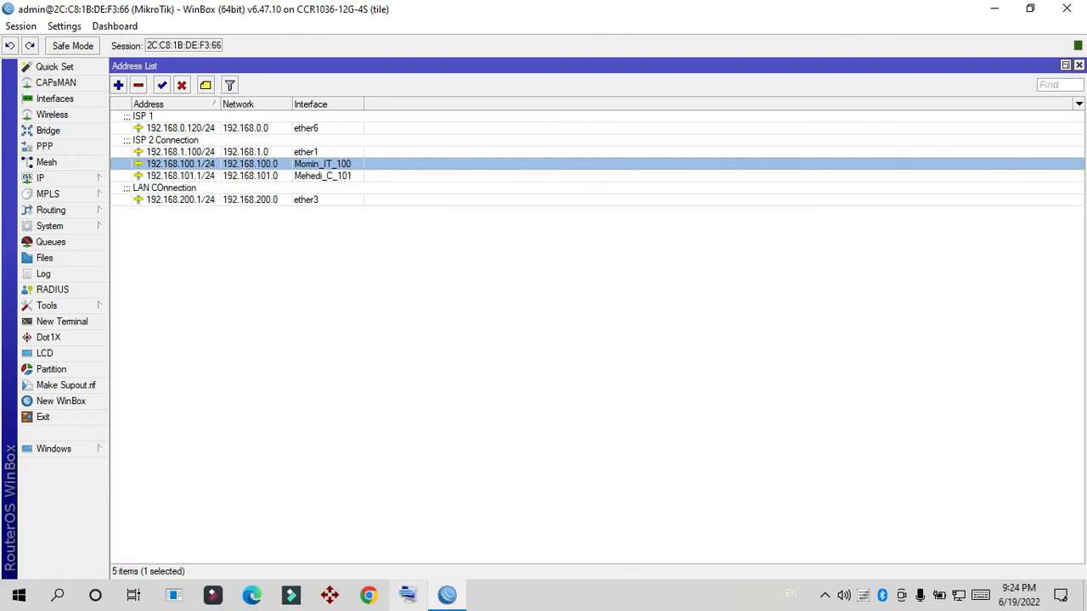
{"action": "mouse_move", "coordinate": [446, 594]}
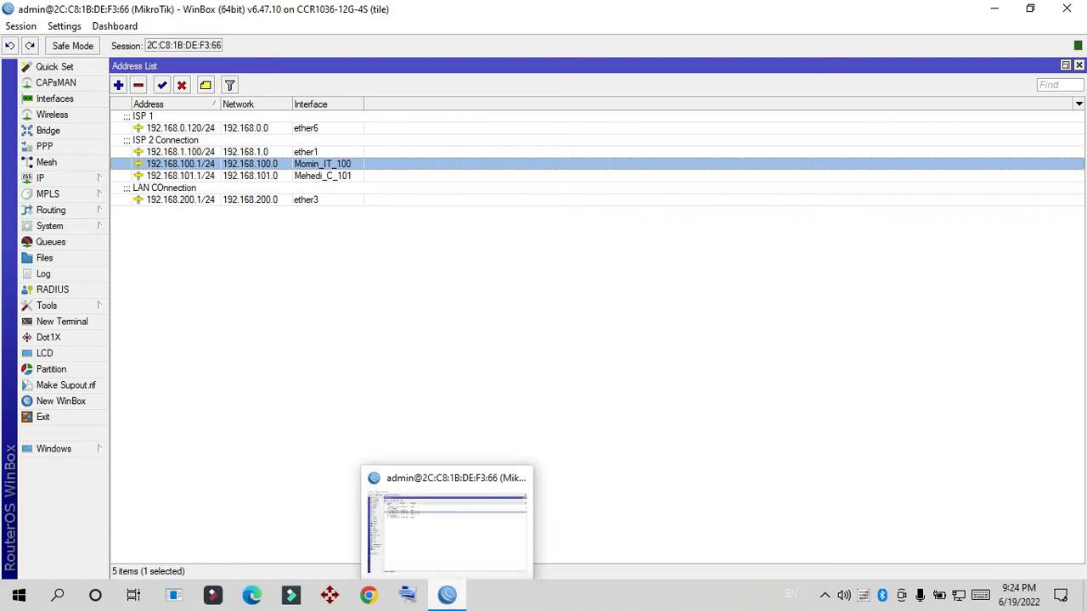